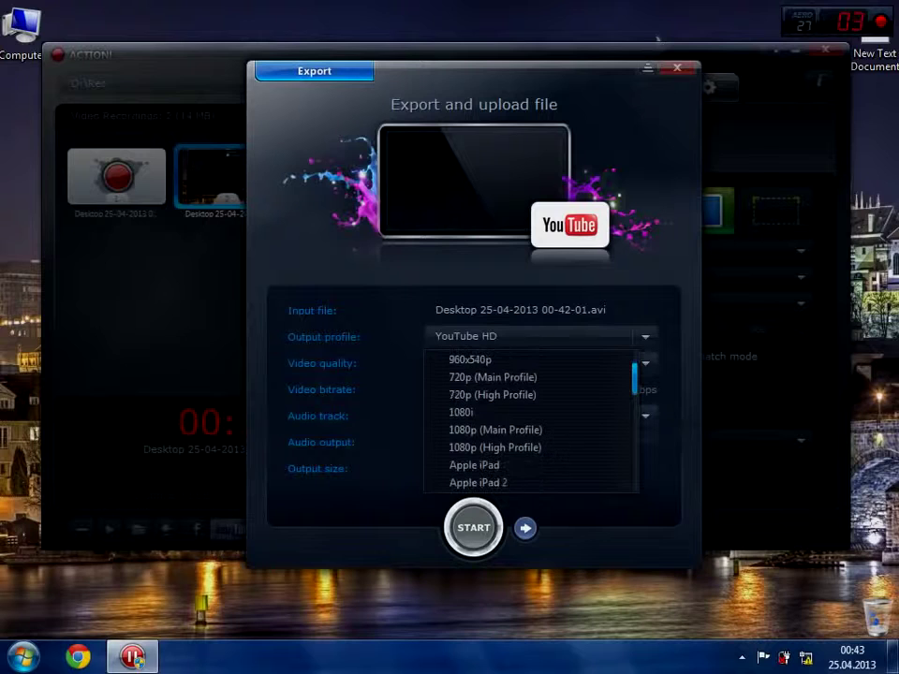
# - Scroll down the Output profile list to review the device and quality export presets
pyautogui.scroll(-6, 531, 422)
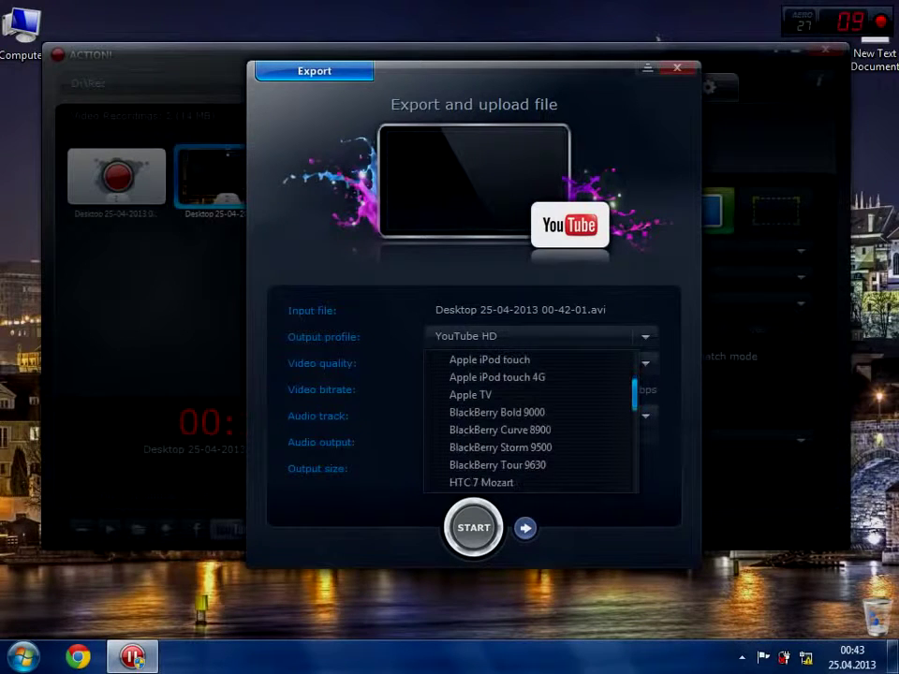
pyautogui.scroll(-3, 530, 421)
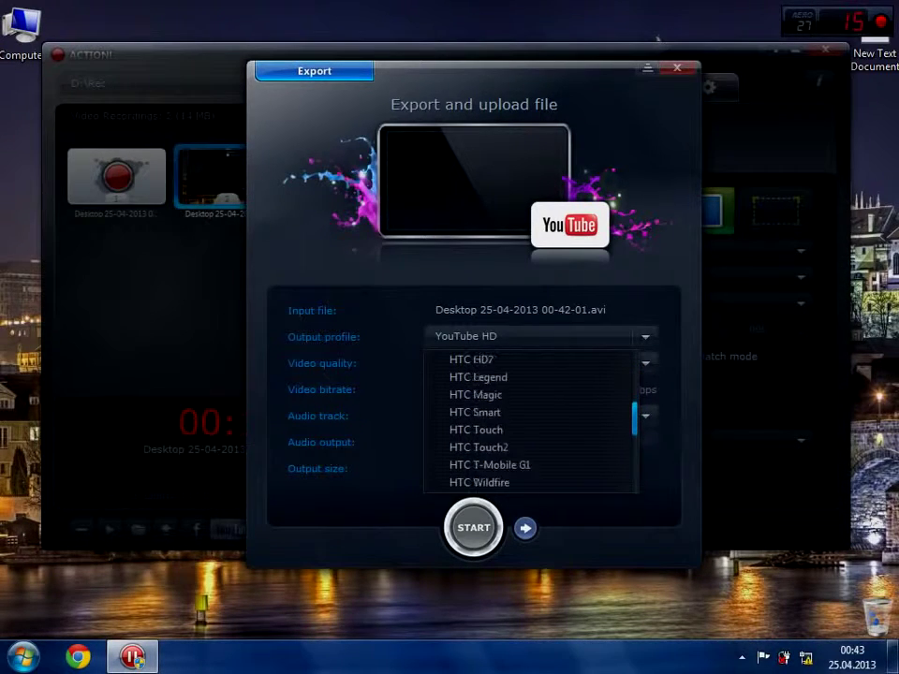
pyautogui.scroll(-7, 531, 421)
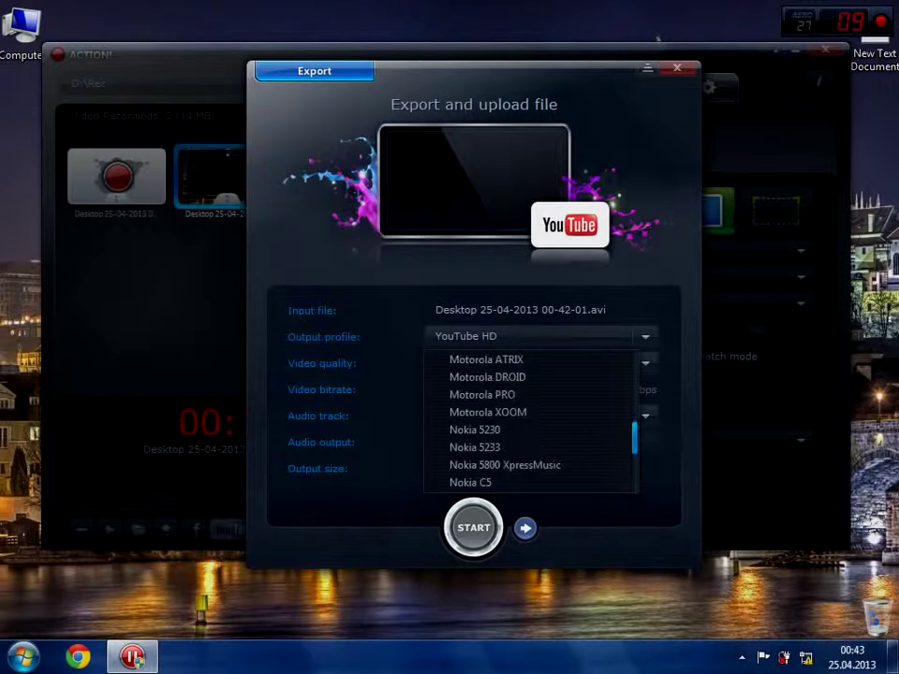
pyautogui.scroll(-6, 531, 421)
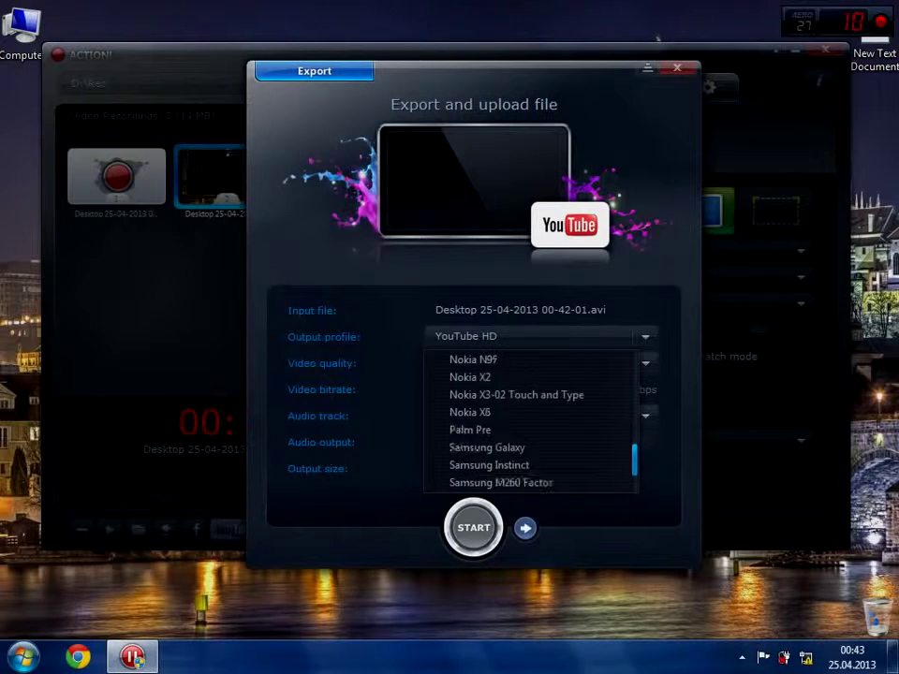
pyautogui.scroll(-4, 440, 450)
# - Choose YouTube HD, High 1280x720 quality and Audio 01, then continue to upload details
pyautogui.click(440, 482)
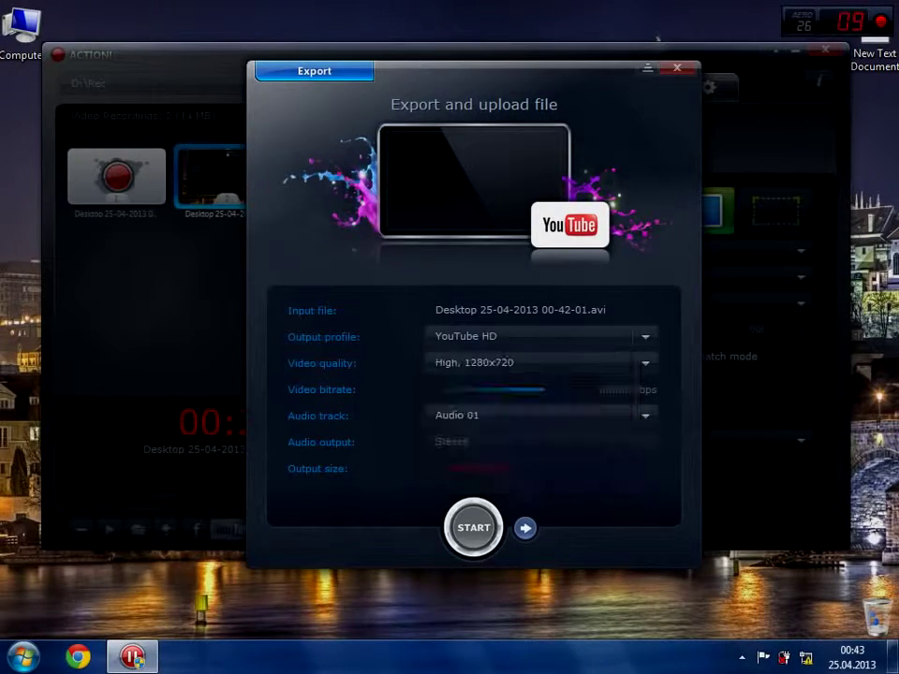
pyautogui.click(539, 362)
pyautogui.click(483, 438)
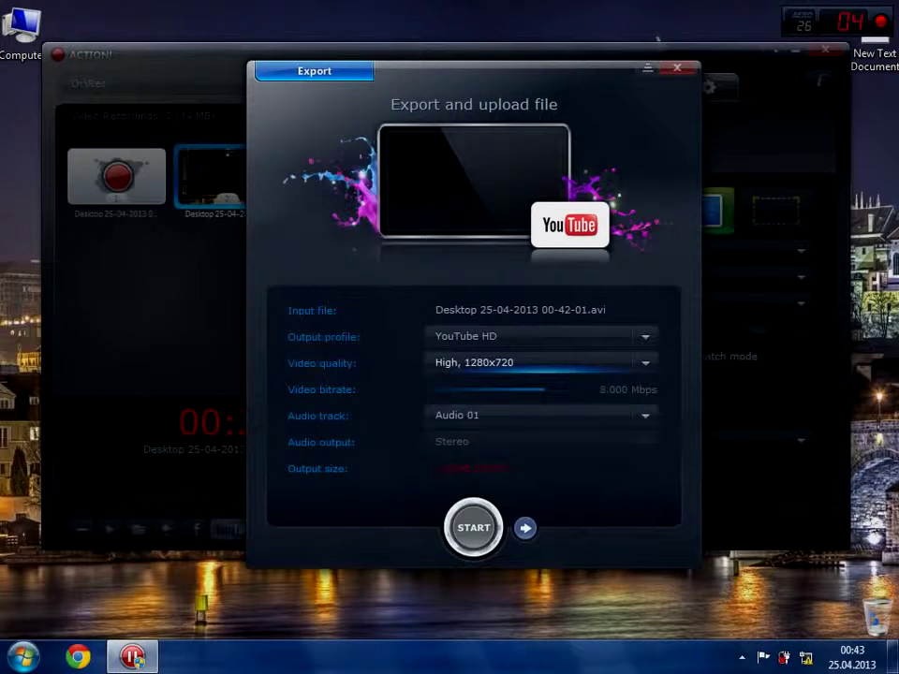
pyautogui.click(538, 415)
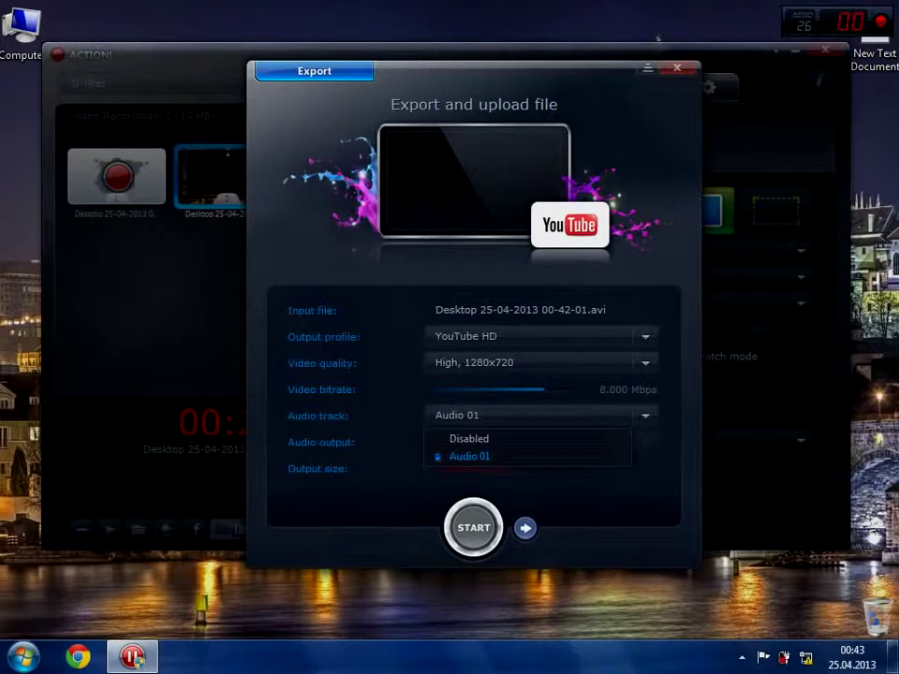
pyautogui.click(469, 456)
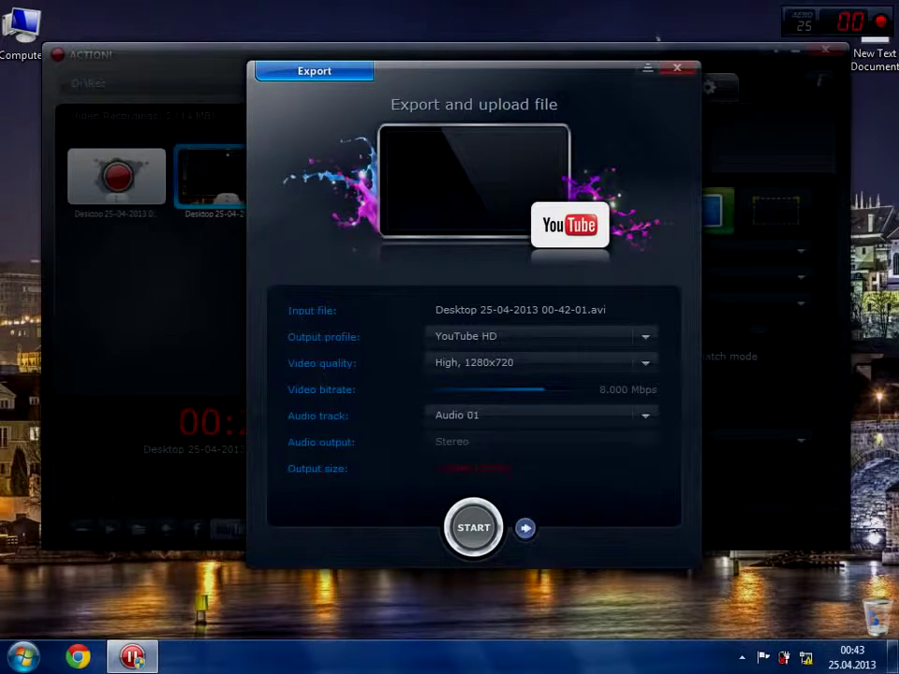
pyautogui.click(525, 527)
# - Enter the account password, title '32w5rw' and description 'retr'
pyautogui.write('*****')
pyautogui.click(496, 389)
pyautogui.write('32w5rw')
pyautogui.press('Tab')
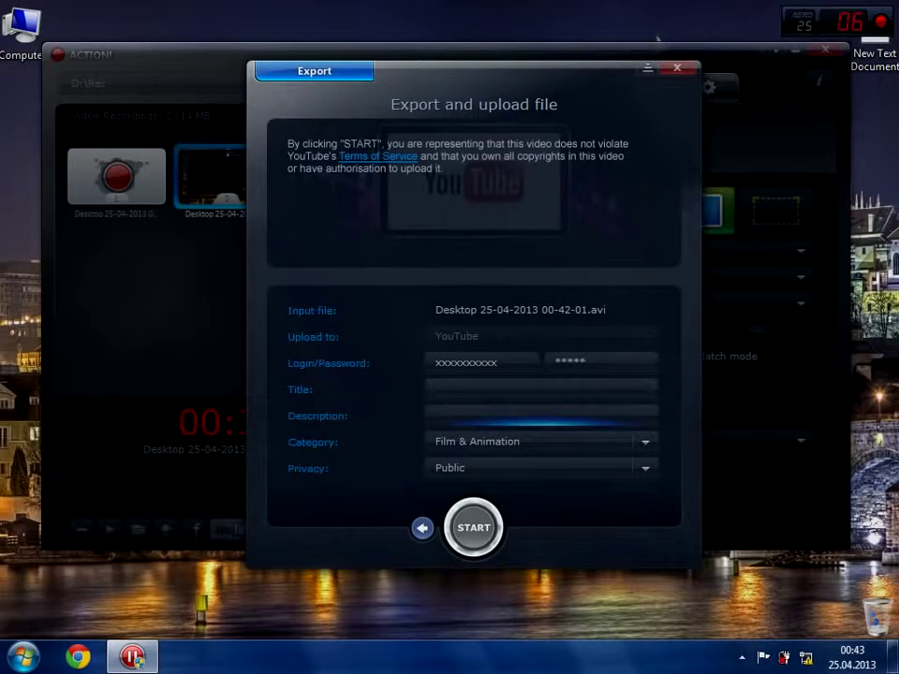
pyautogui.write('retr')
# - Keep Film & Animation category and Public privacy, and start the export
pyautogui.press('Tab')
pyautogui.hotkey('alt', 'Down')
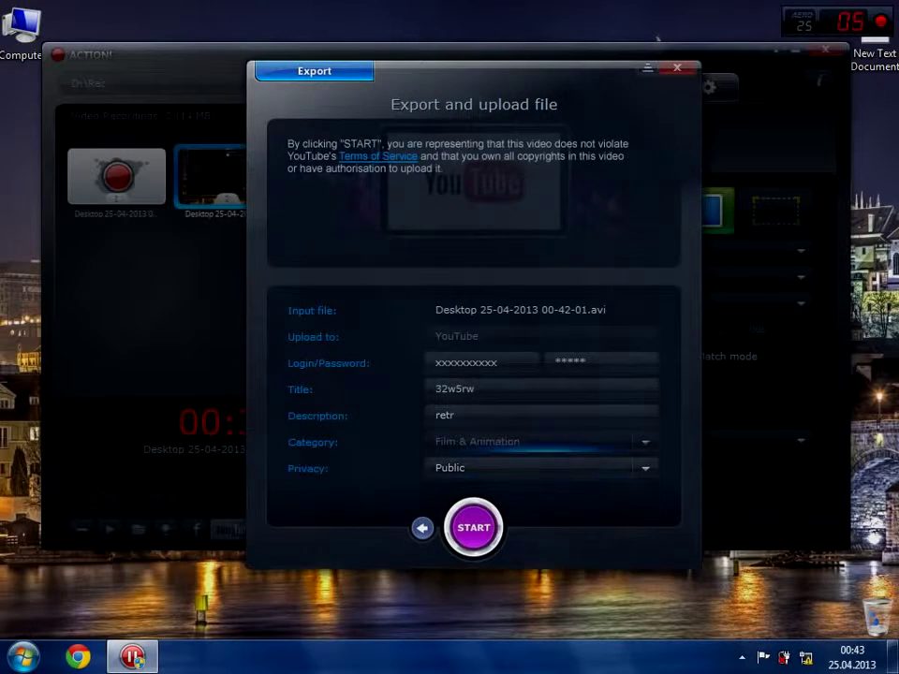
pyautogui.press('Return')
pyautogui.press('Tab')
pyautogui.hotkey('alt', 'Down')
pyautogui.press('Return')
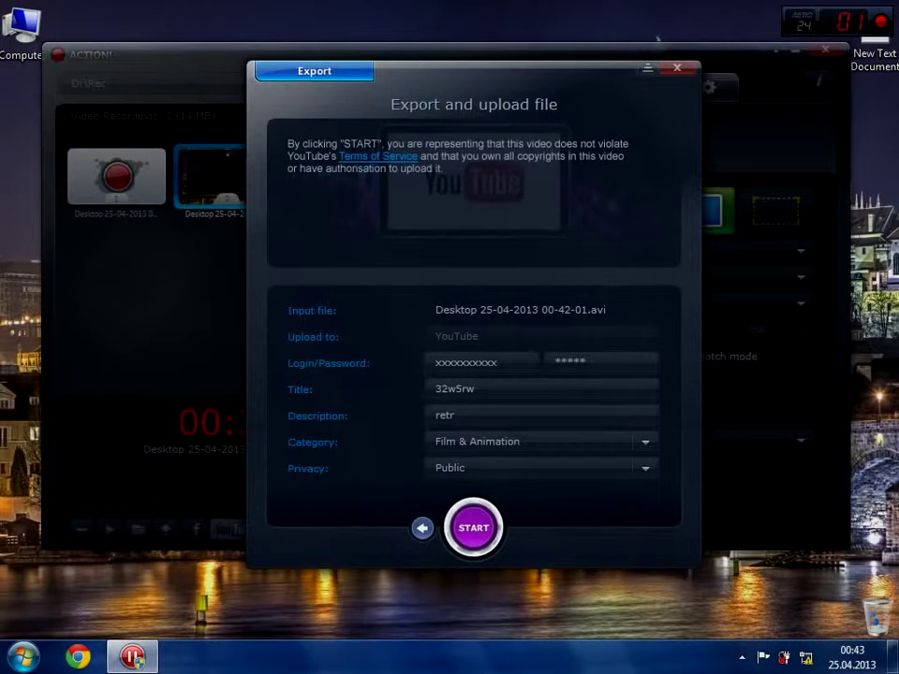
pyautogui.press('Return')
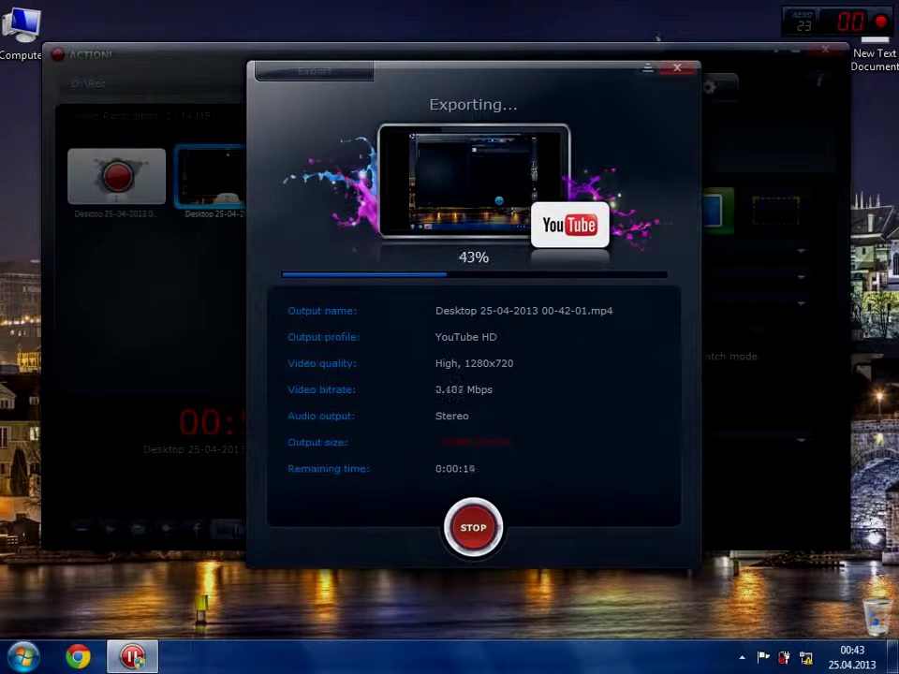
# - After the MP4 export finishes, dismiss the connection error and close the Export window
pyautogui.moveTo(540, 75); pyautogui.dragTo(642, 72)
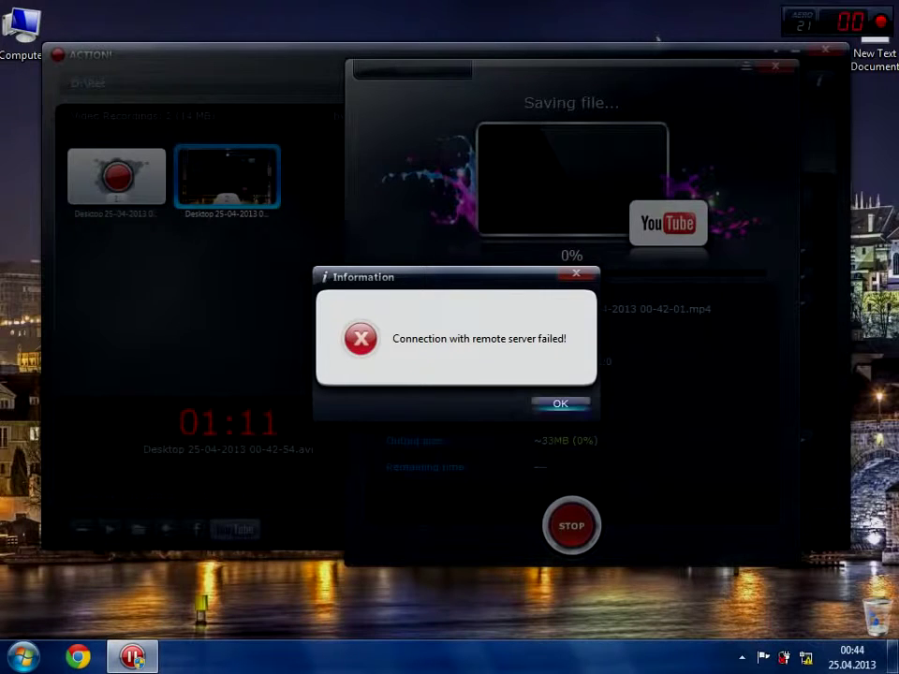
pyautogui.press('Return')
pyautogui.press('Return')
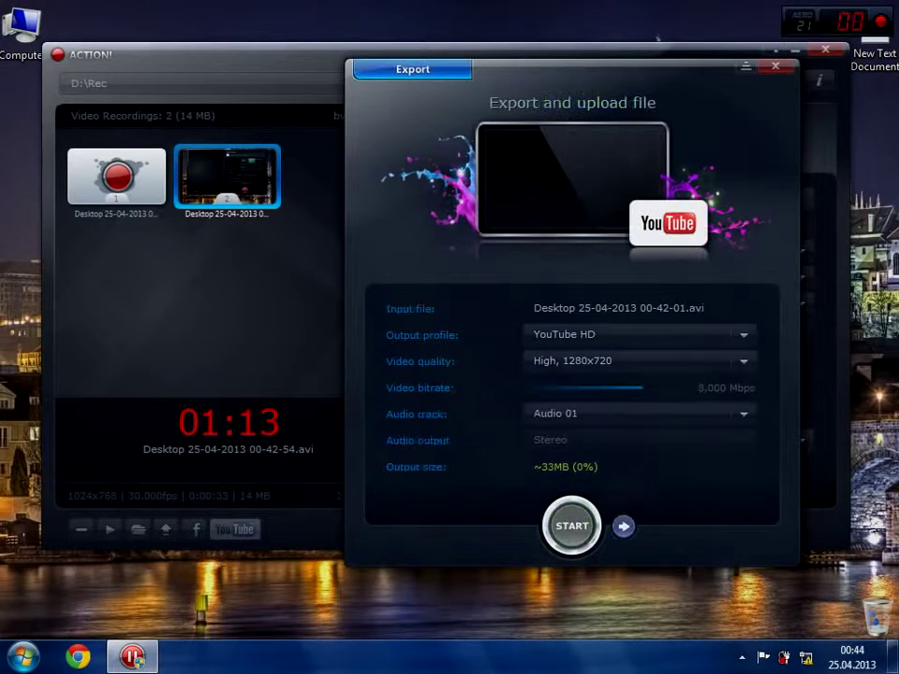
pyautogui.press('Escape')
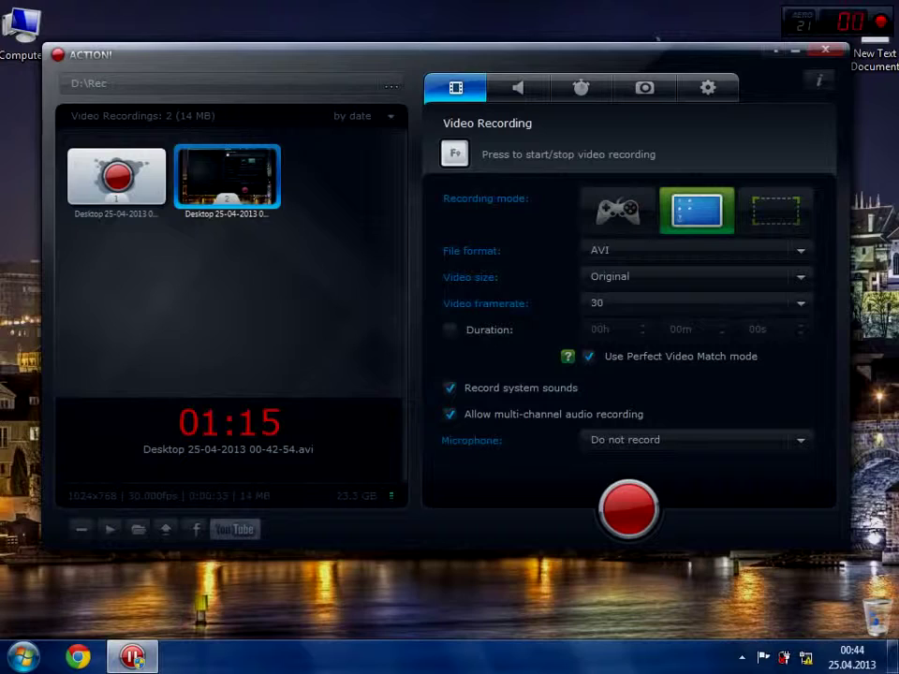
pyautogui.press('Return')
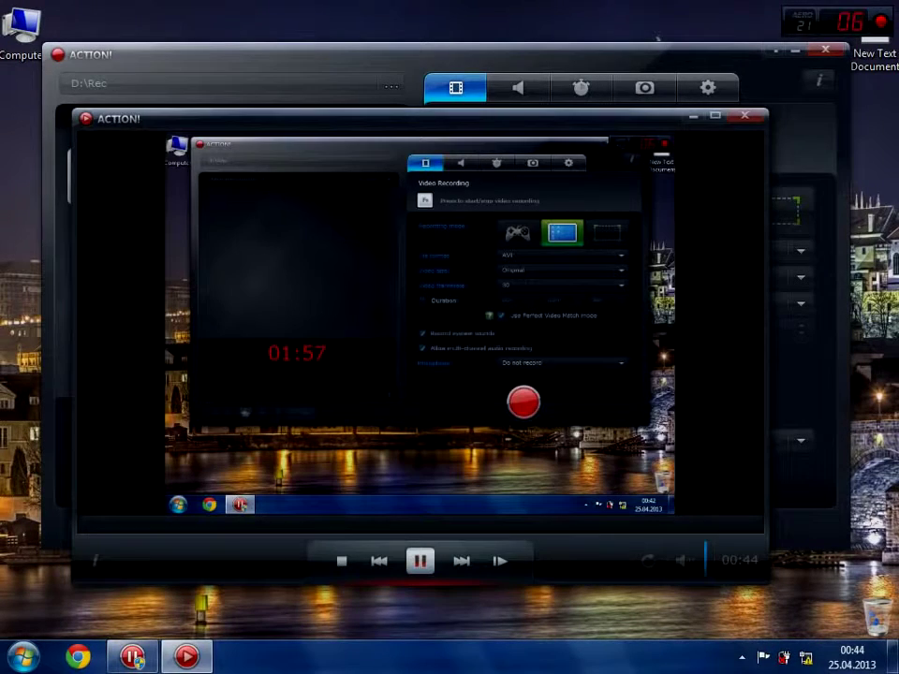
pyautogui.hotkey('alt', 'Return')
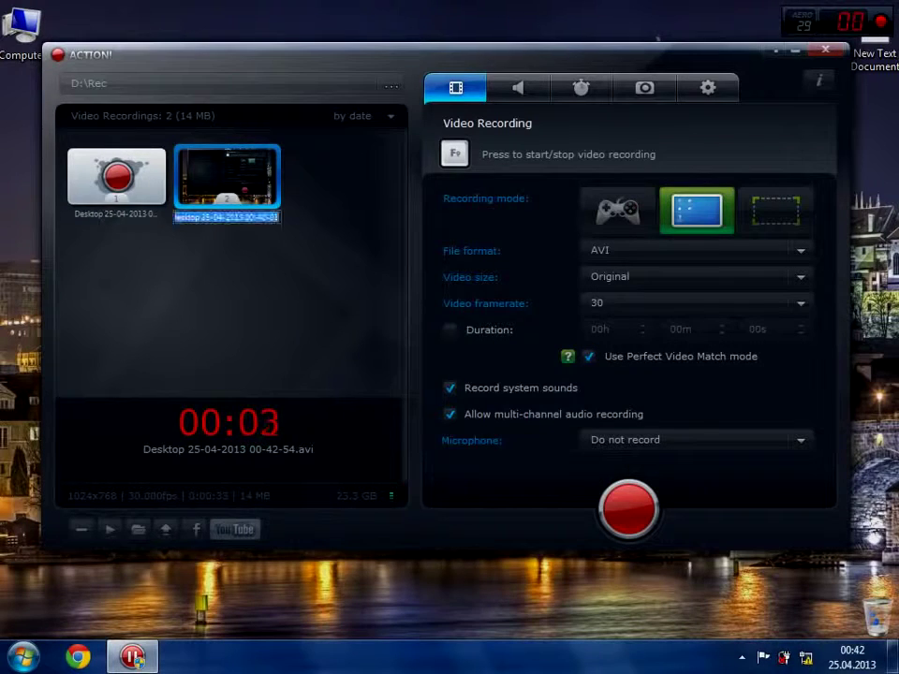
pyautogui.click(234, 529)
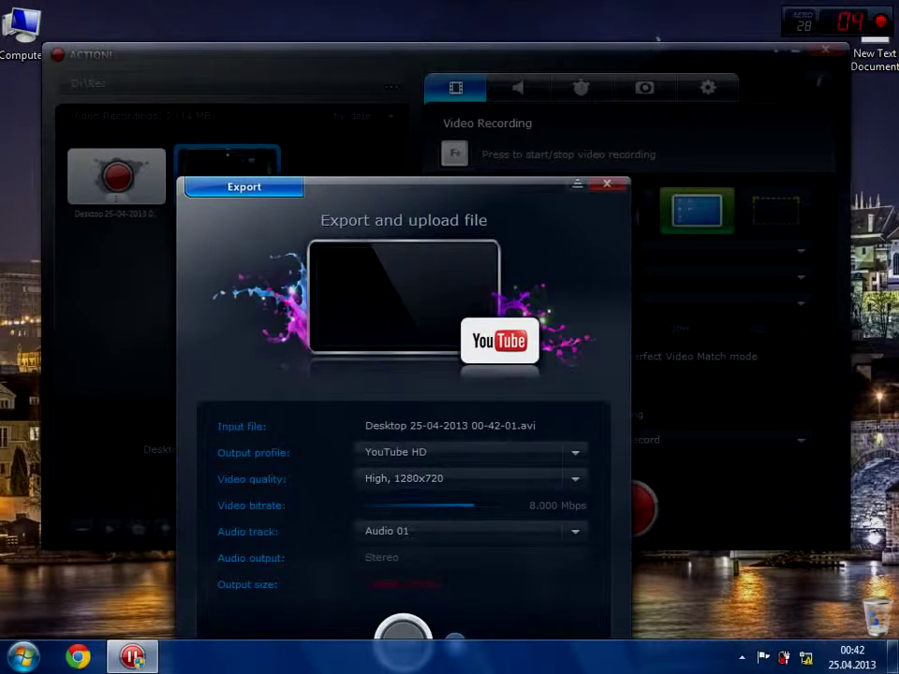
pyautogui.moveTo(483, 187); pyautogui.dragTo(553, 72)
pyautogui.click(543, 363)
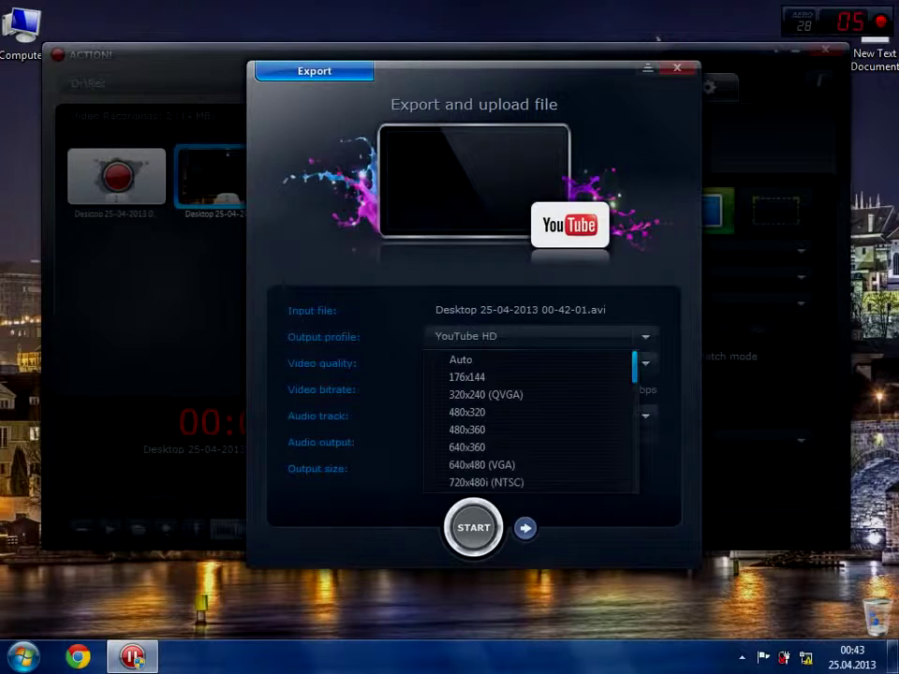
# - Scroll the presets down to the YouTube entries and keep YouTube HD
pyautogui.scroll(-5, 530, 422)
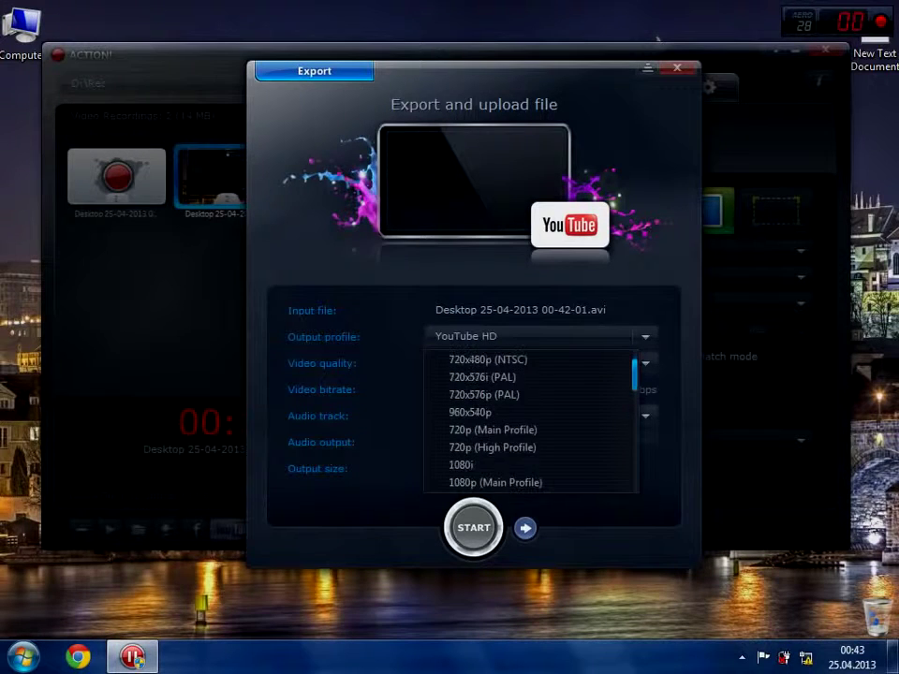
pyautogui.scroll(-6, 530, 422)
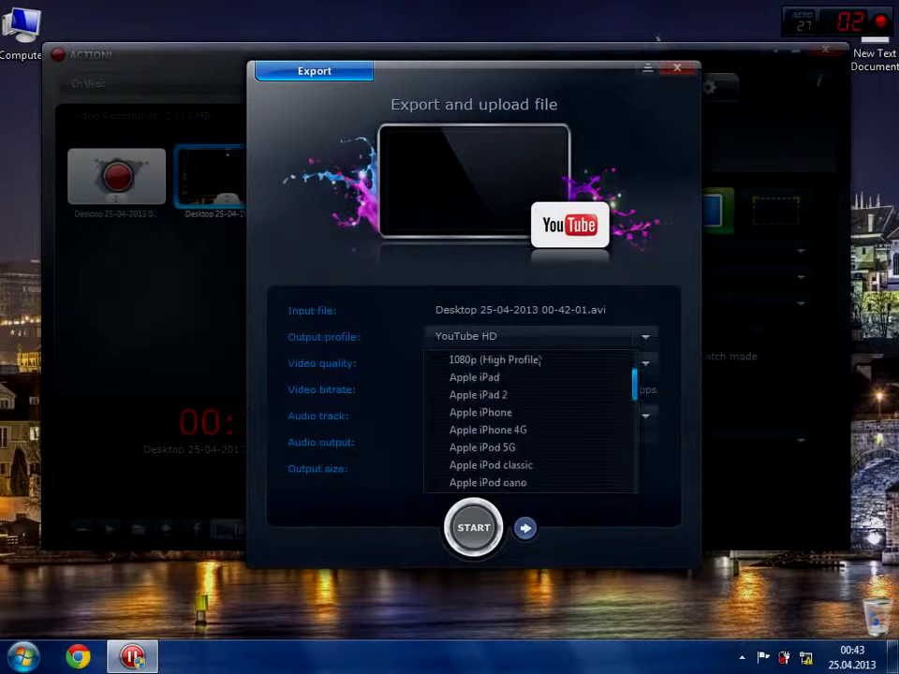
pyautogui.scroll(-6, 530, 421)
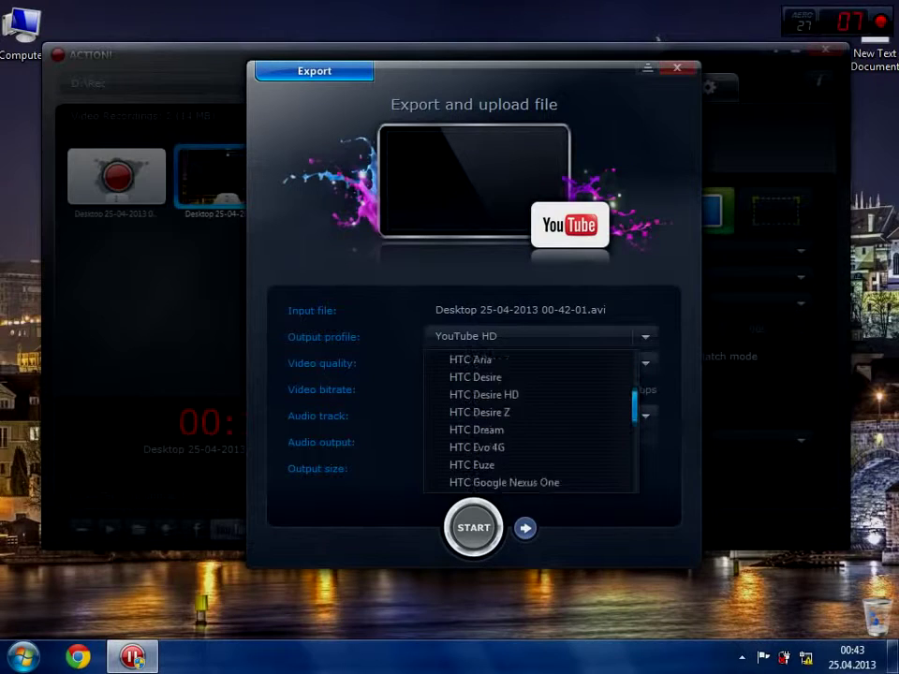
pyautogui.scroll(-6, 530, 421)
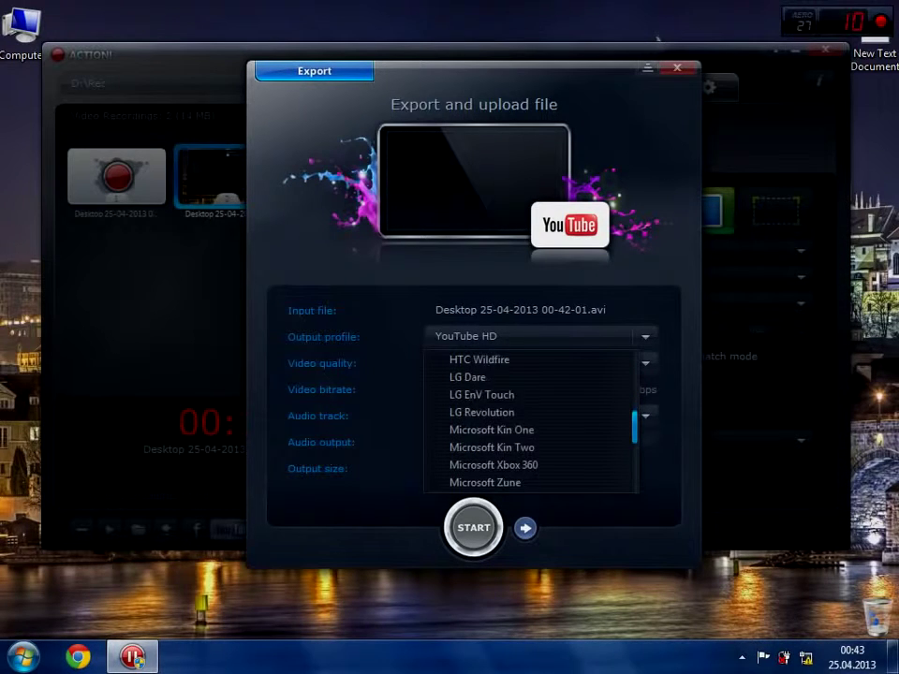
pyautogui.scroll(-6, 530, 422)
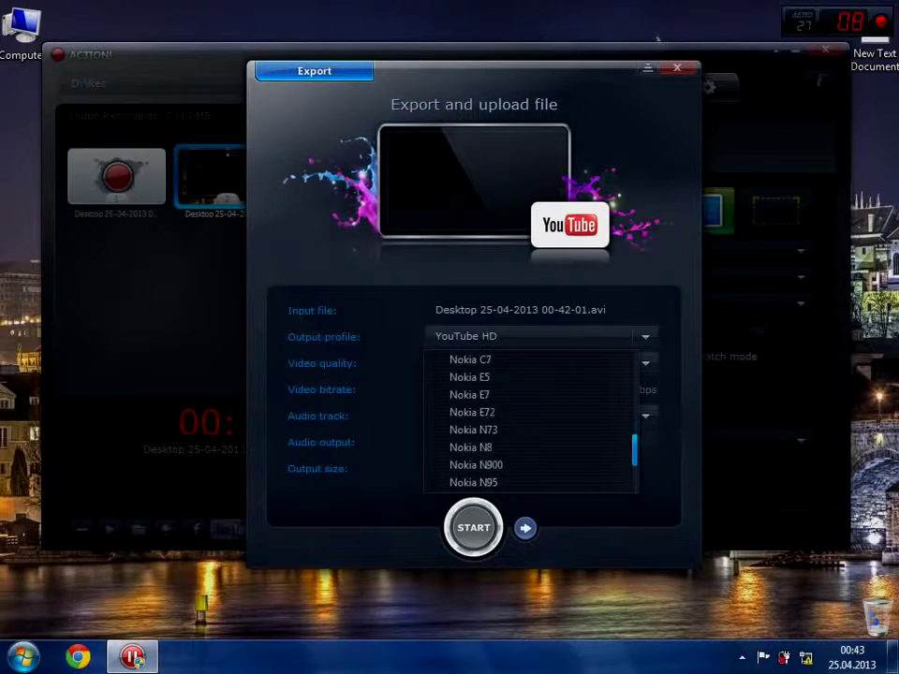
pyautogui.scroll(-6, 530, 421)
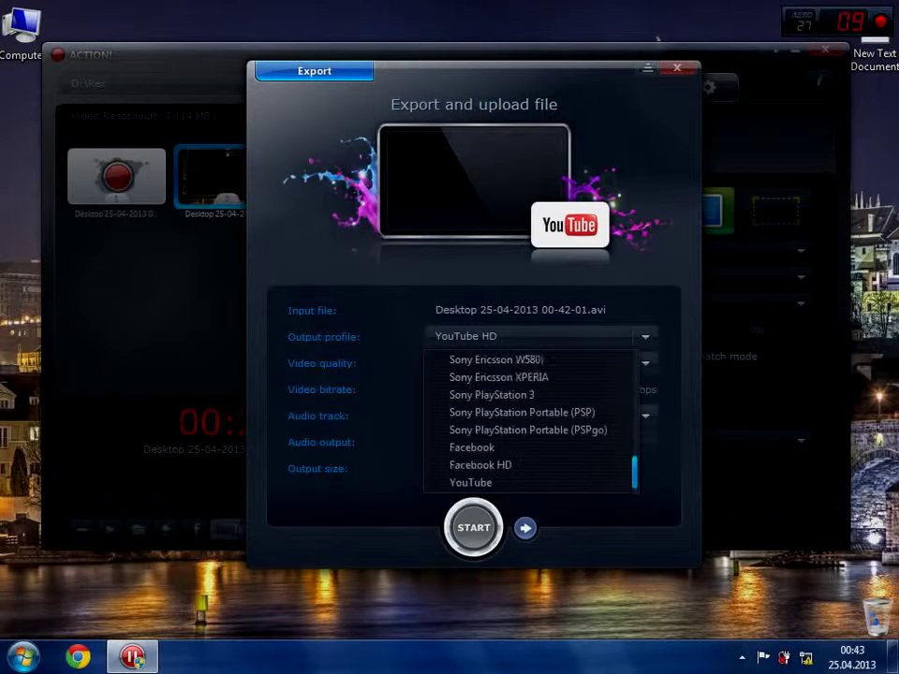
pyautogui.click(478, 482)
# - Keep High, 1280x720 video quality and Audio 01, then continue to upload details
pyautogui.click(538, 363)
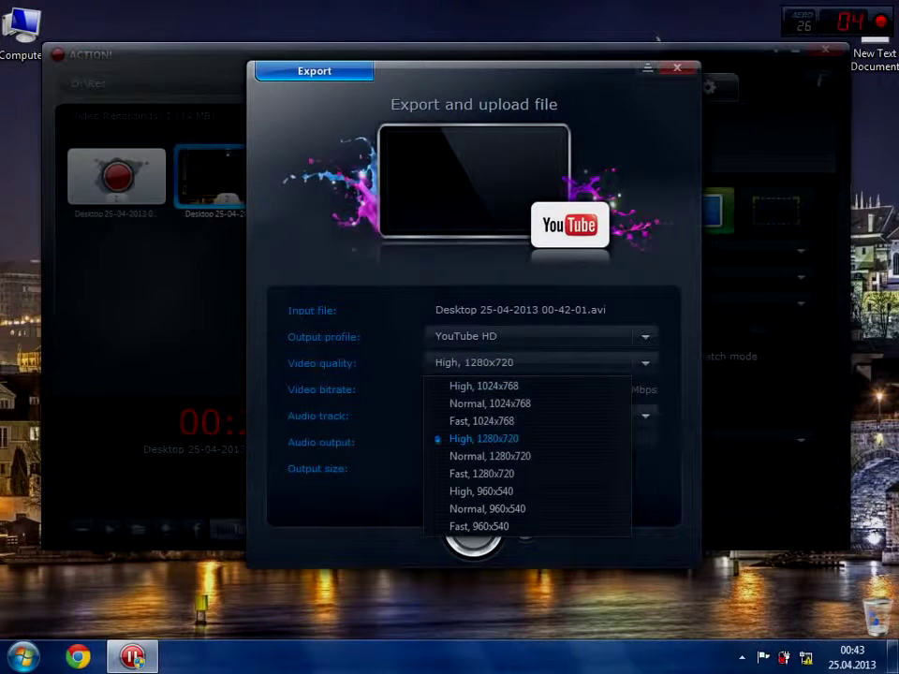
pyautogui.click(484, 438)
pyautogui.click(539, 415)
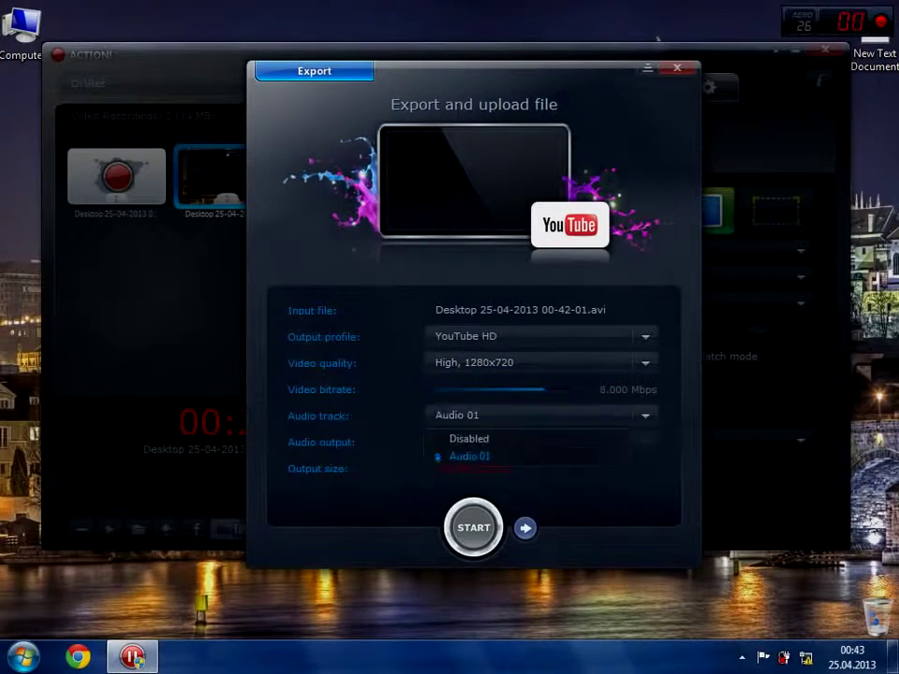
pyautogui.click(469, 456)
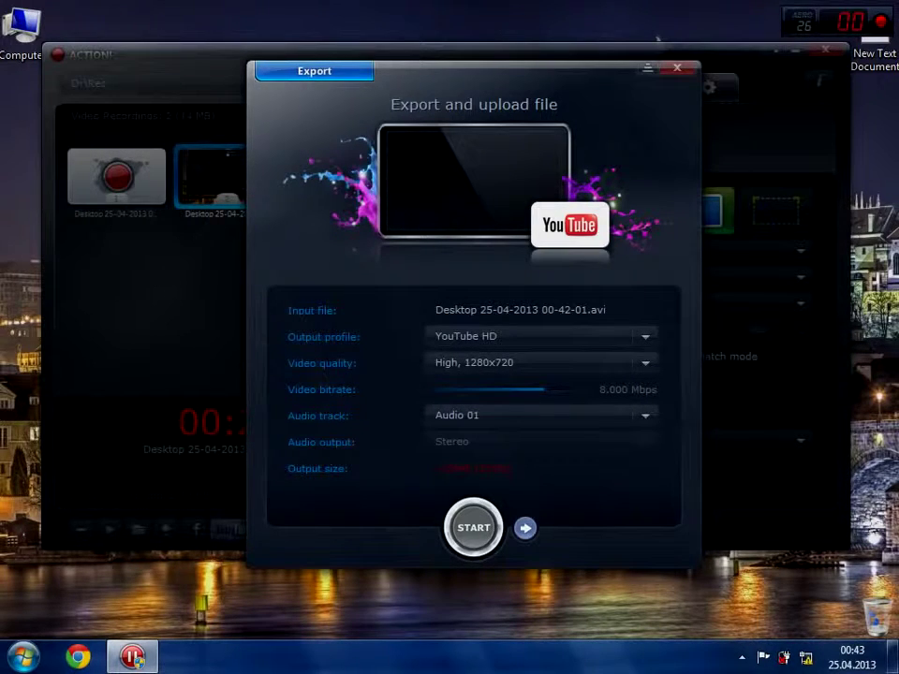
pyautogui.click(525, 527)
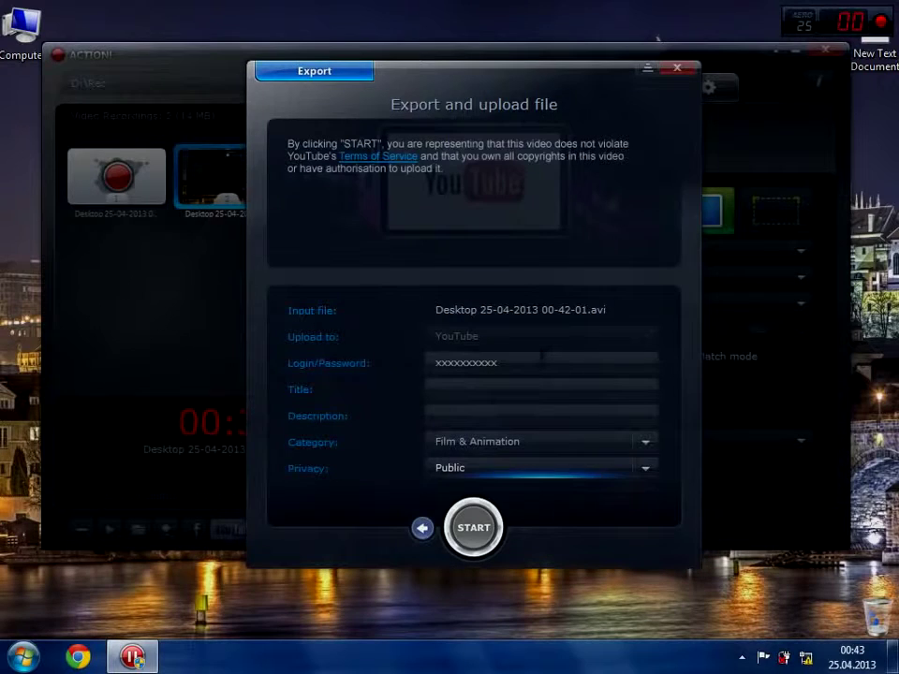
# - Enter the account password, title '32w5rw' and description 'retr'
pyautogui.click(600, 361)
pyautogui.write('*****')
pyautogui.press('Tab')
pyautogui.write('32w5rw')
pyautogui.press('Tab')
pyautogui.write('retr')
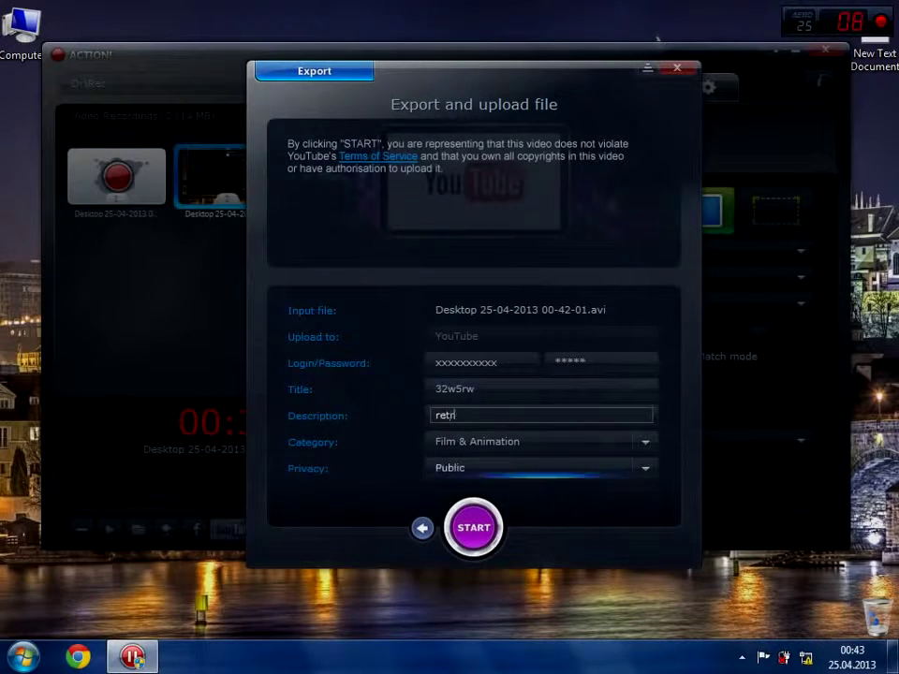
# - Leave category as Film & Animation and privacy as Public, then start the export
pyautogui.press('Tab')
pyautogui.hotkey('alt', 'Down')
pyautogui.press('Escape')
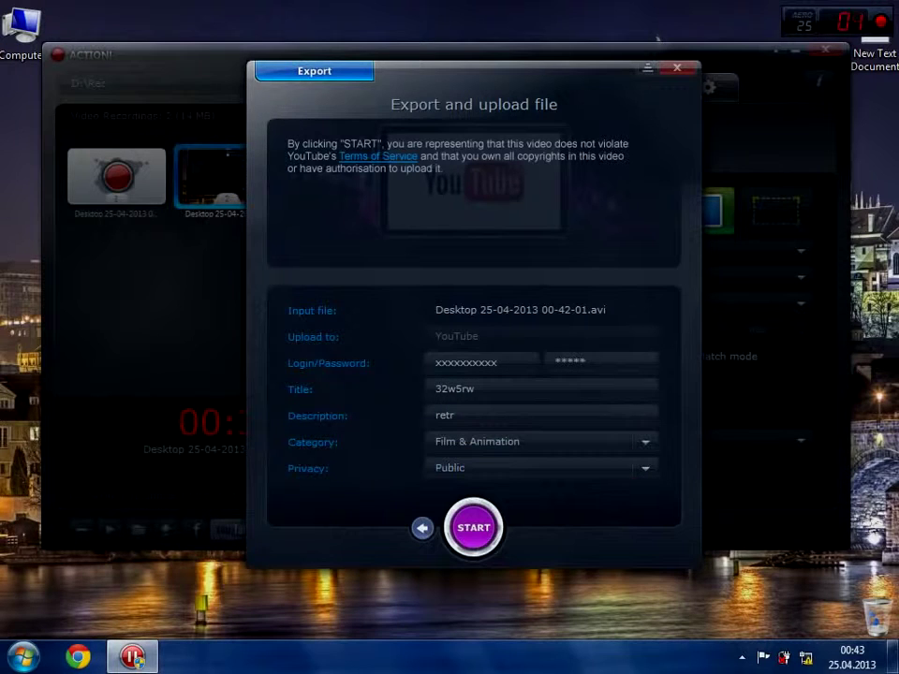
pyautogui.hotkey('alt', 'Down')
pyautogui.press('Escape')
pyautogui.press('Return')
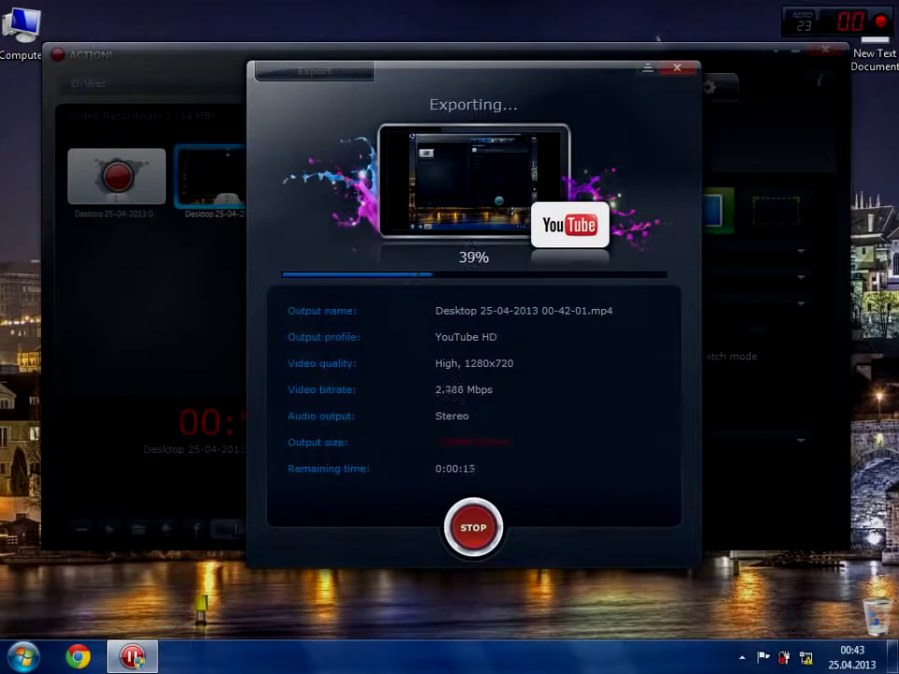
# - Move the Export window aside while the YouTube HD export runs
pyautogui.moveTo(541, 76); pyautogui.dragTo(642, 72)
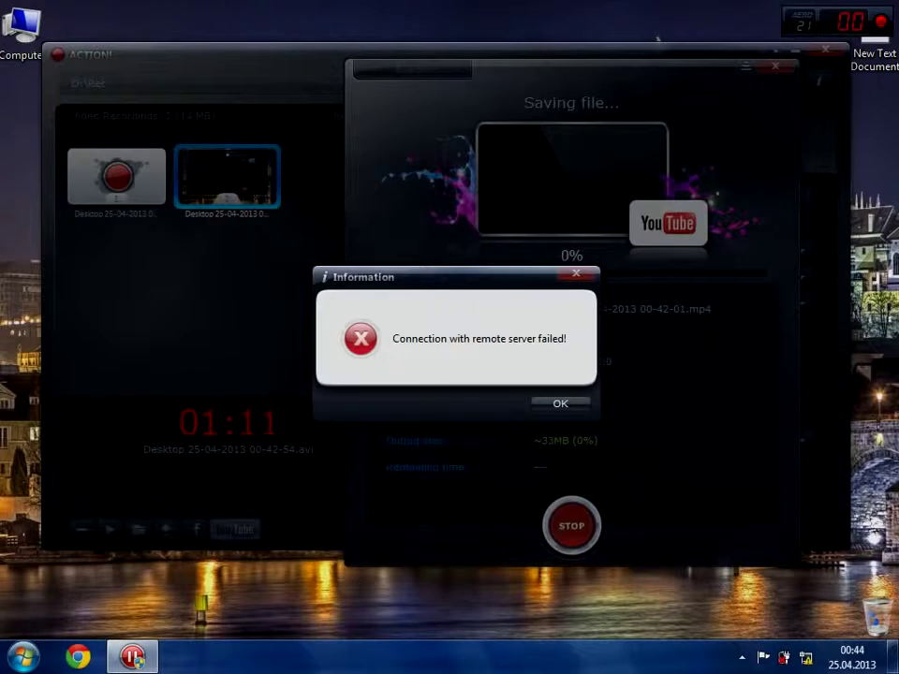
# - Dismiss the connection error, close the Export window and play the selected recording
pyautogui.press('Return')
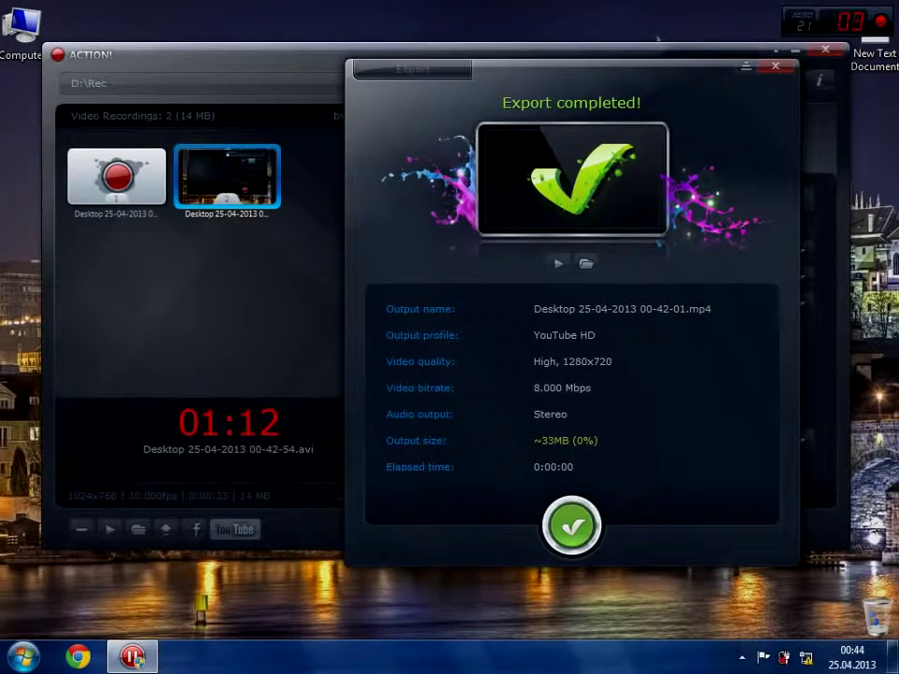
pyautogui.press('Return')
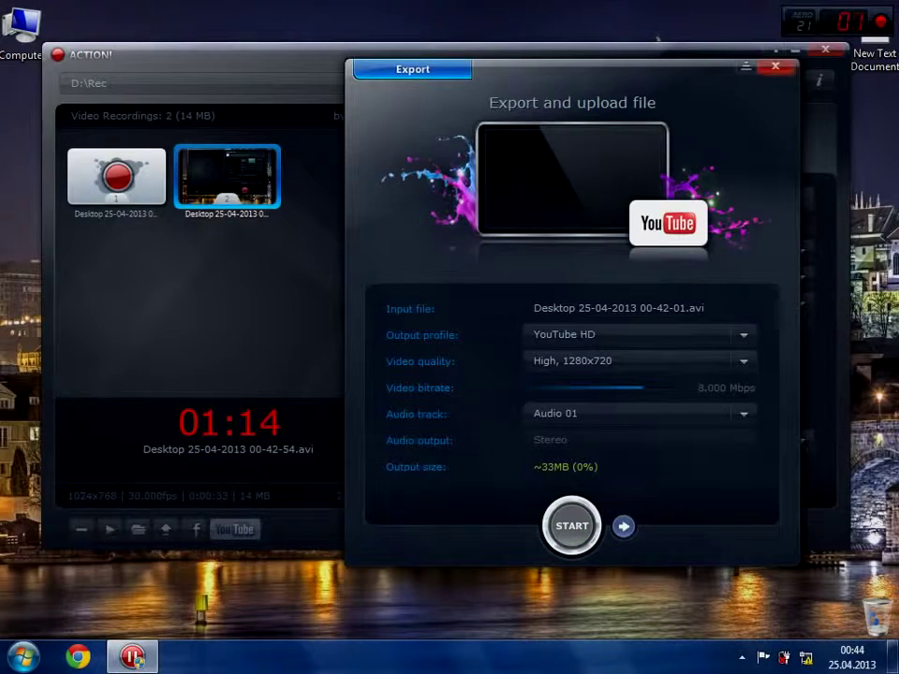
pyautogui.press('Escape')
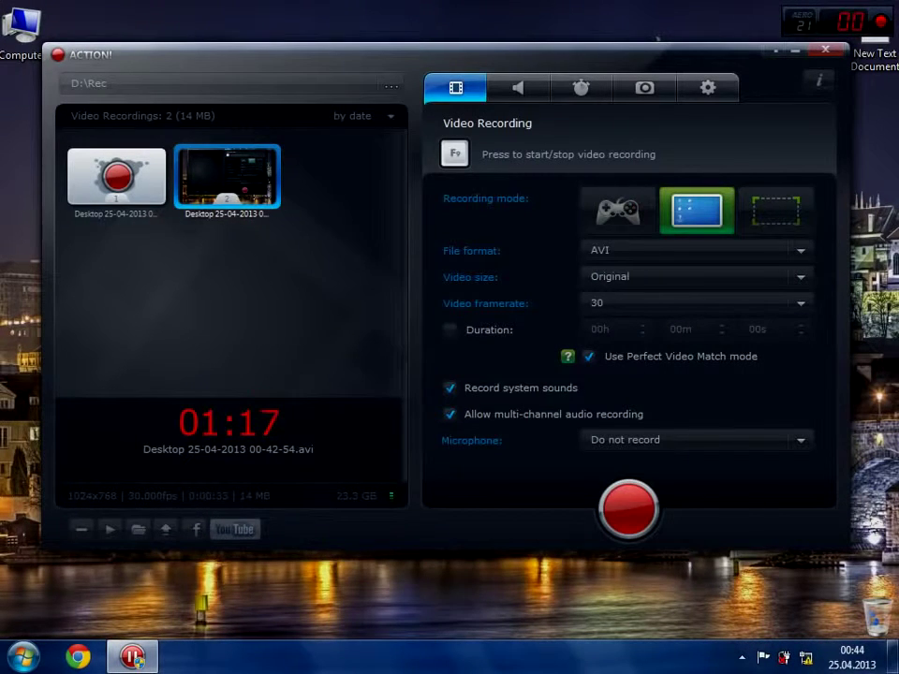
pyautogui.press('Return')
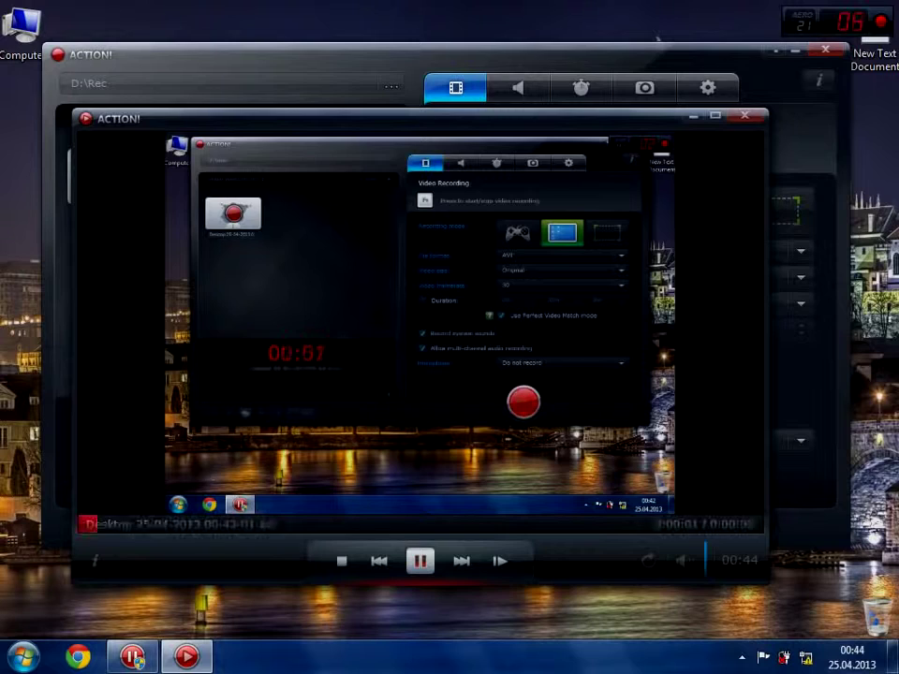